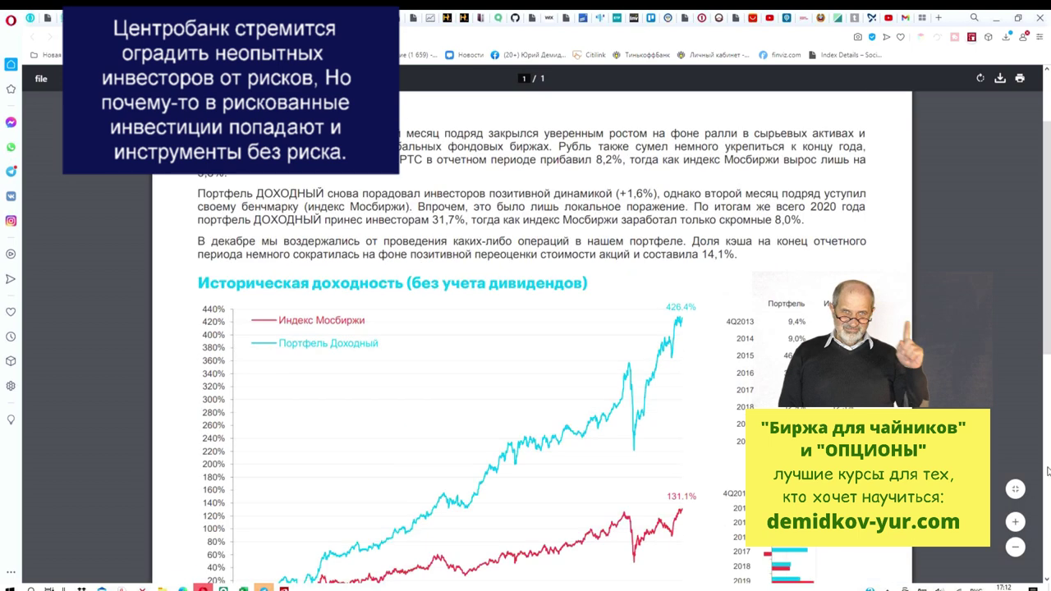
Read the report down to its portfolio structure table and switch to the model portfolio workbook in Excel
drag(1047, 327, 1044, 526)
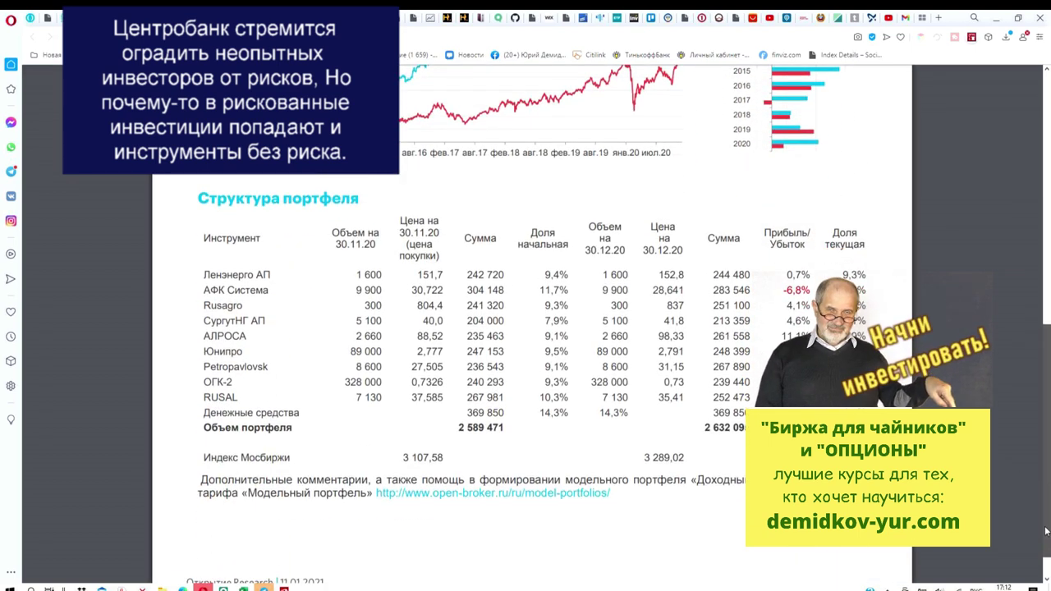
scroll(226, 347, down, 1)
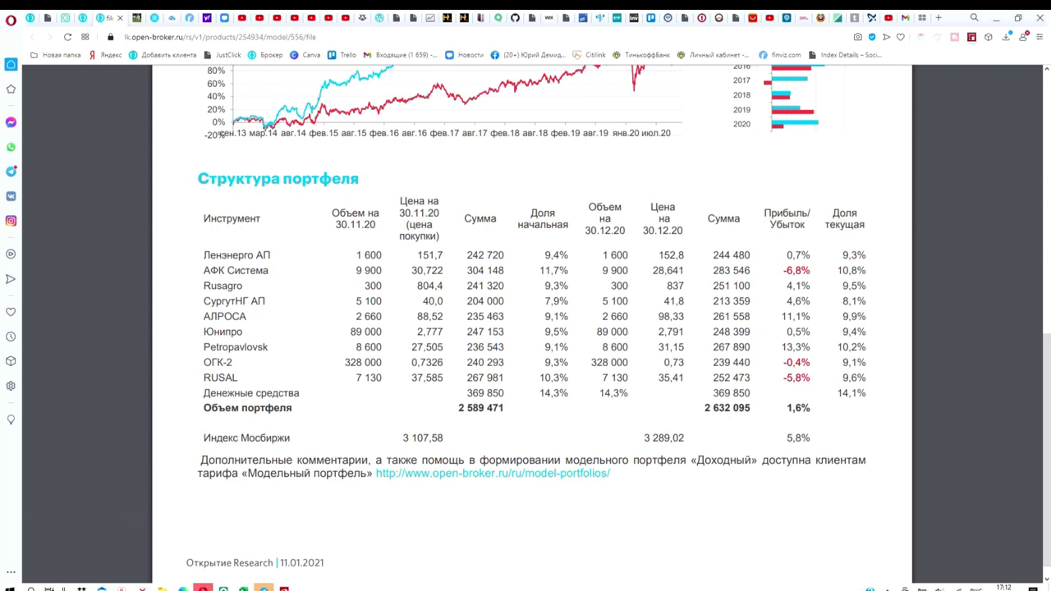
mouse_move(243, 587)
click(247, 542)
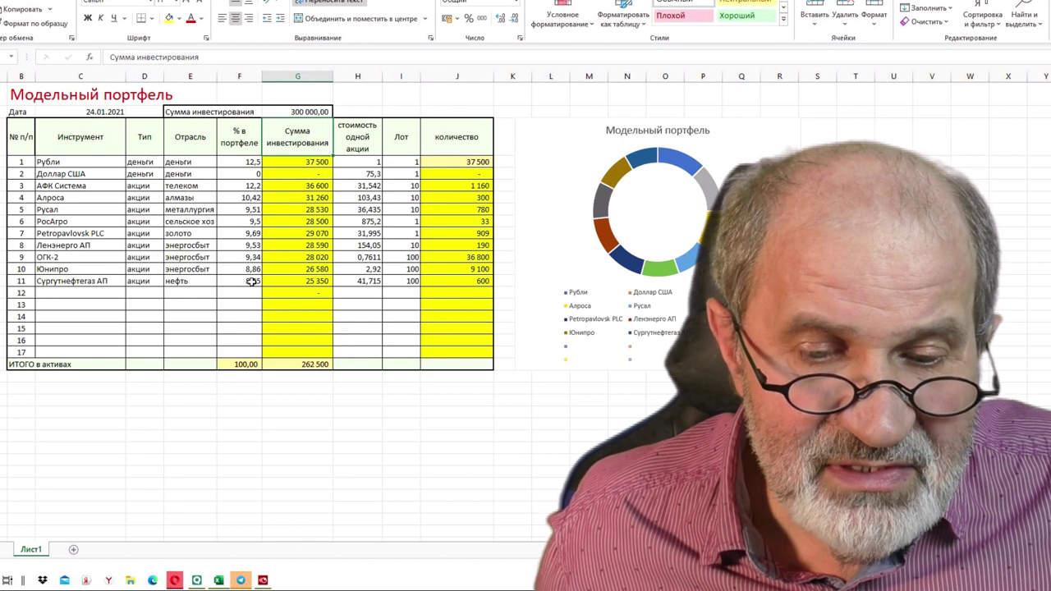
Inspect the formulas for the total portfolio percentage, the АФК Система quantity and the РосАгро investment amount
click(246, 364)
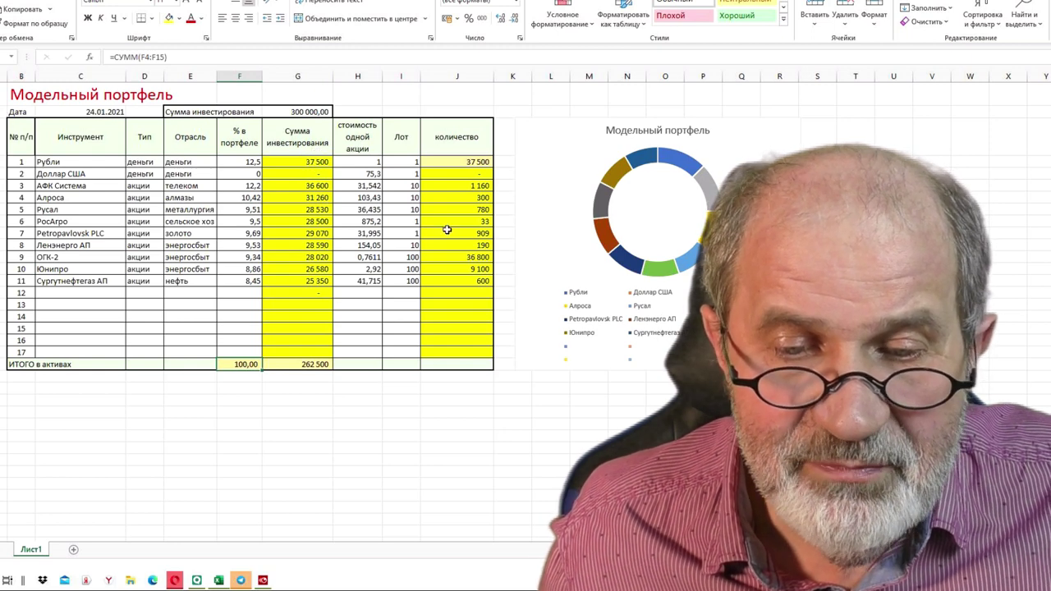
click(465, 186)
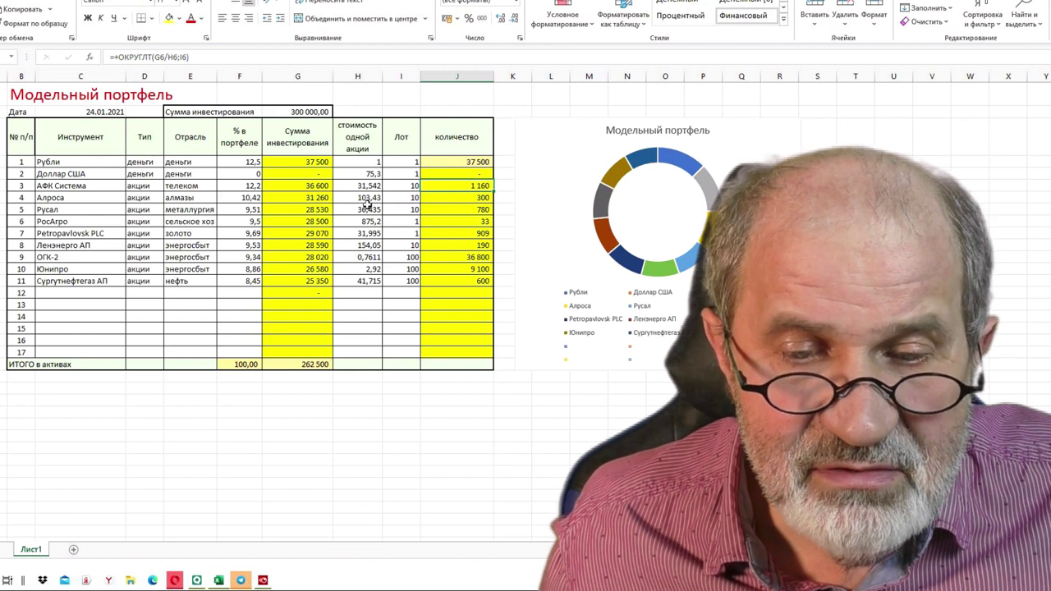
click(299, 223)
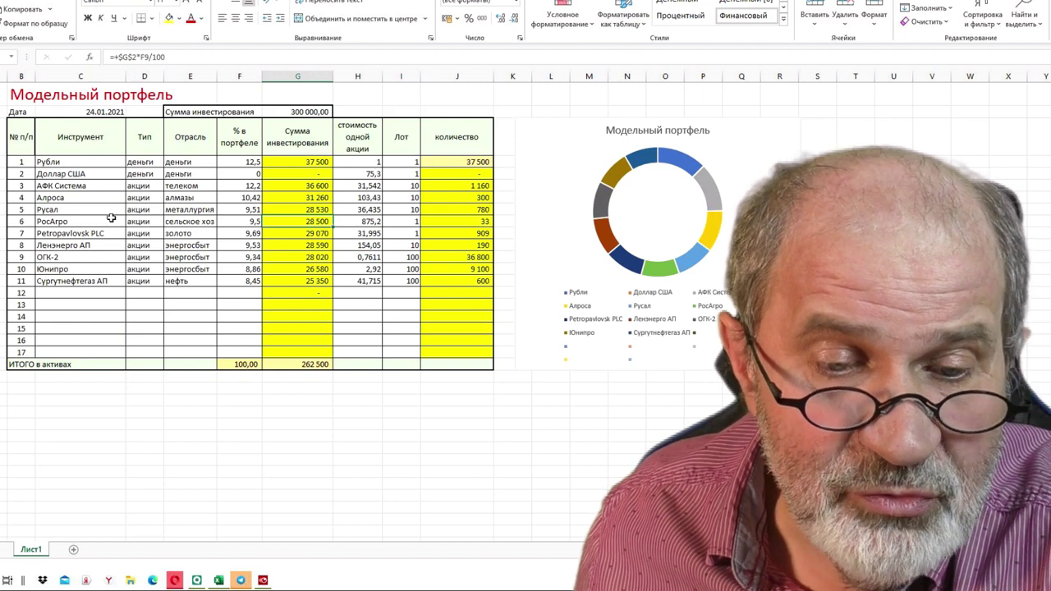
Examine the industry entries of the first five instruments, from Рубли to Русал
click(183, 161)
click(184, 174)
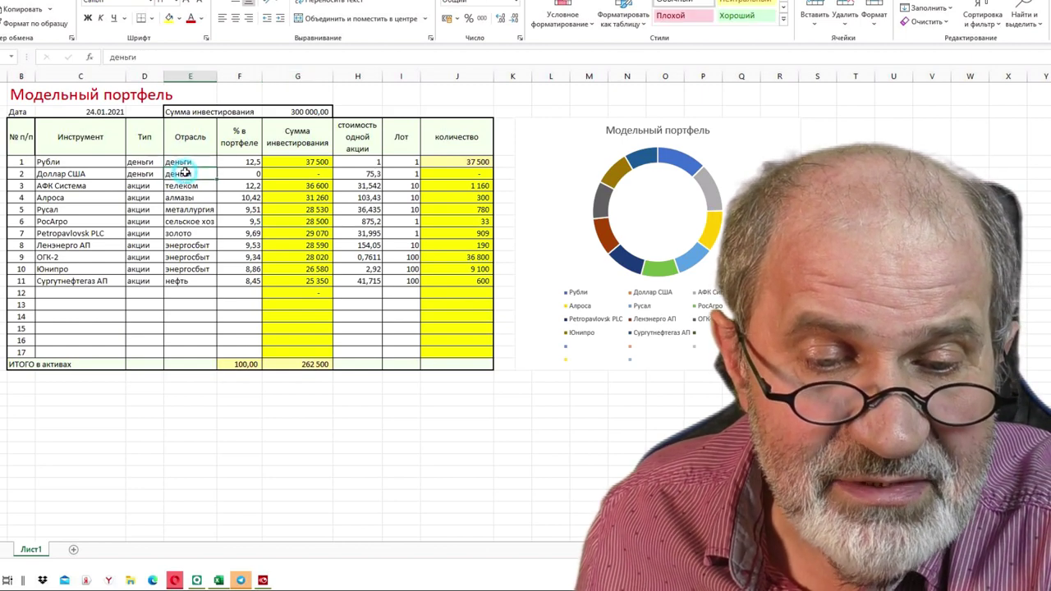
click(188, 185)
click(188, 197)
click(187, 211)
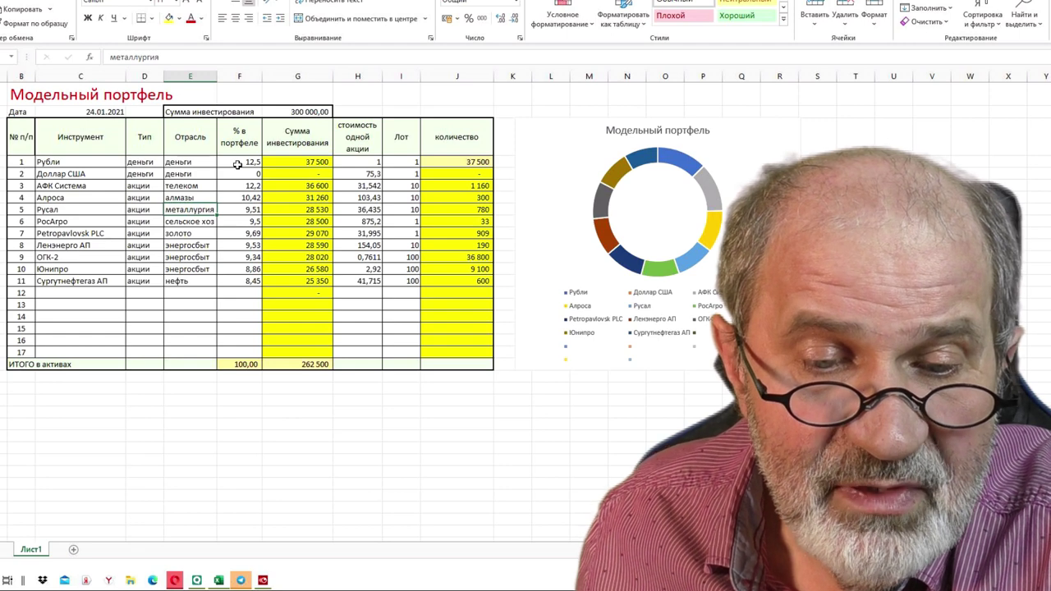
Examine the portfolio percentages of the instruments from Рубли to РосАгро
click(238, 185)
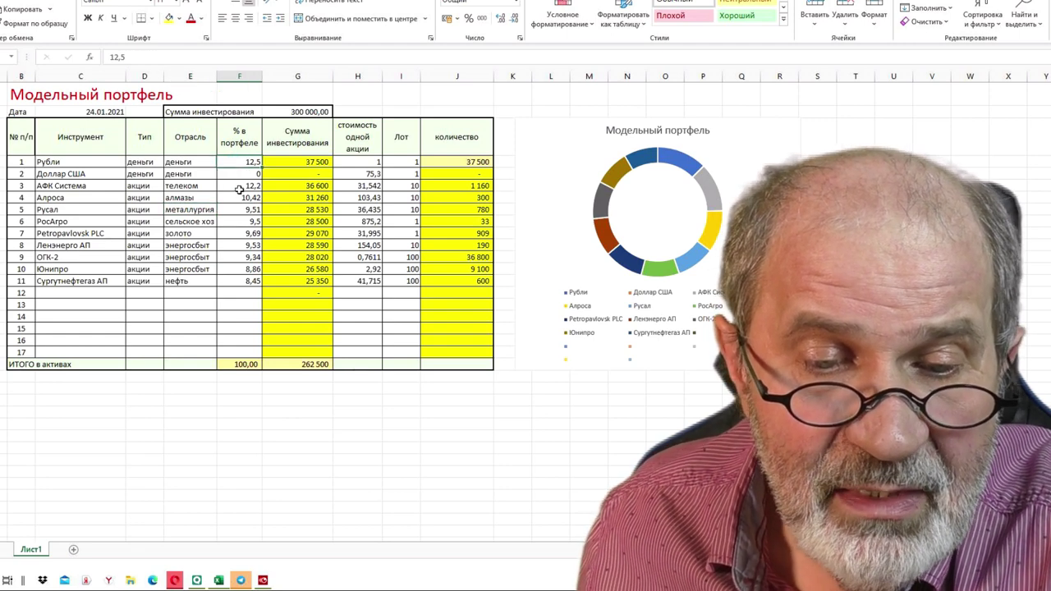
click(238, 198)
click(238, 210)
click(240, 221)
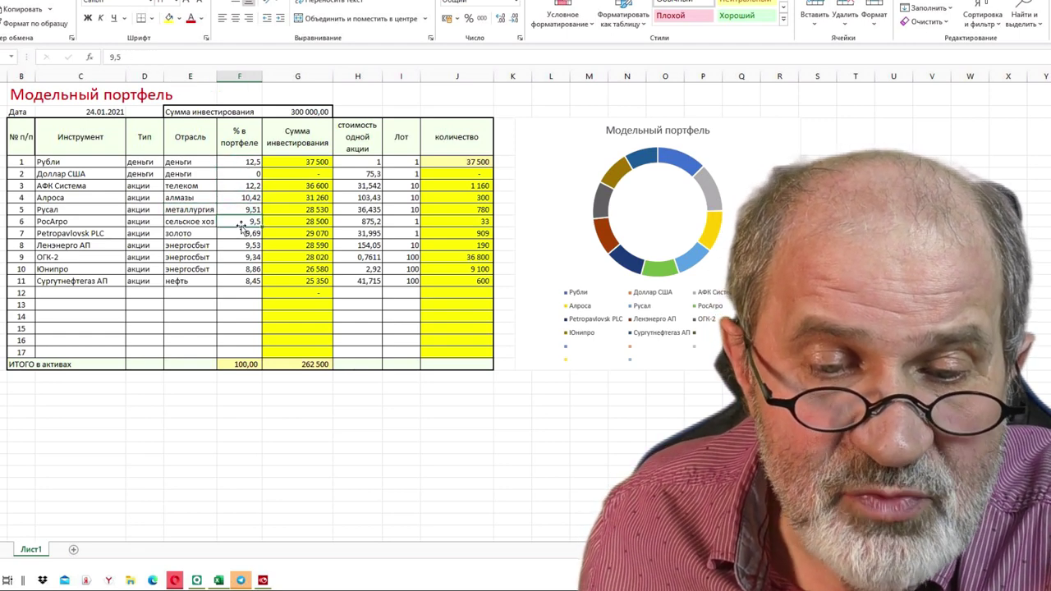
Inspect the investment sum, the formulas for the АФК Система amount and quantity, and the Юнипро segment of the doughnut chart
click(296, 111)
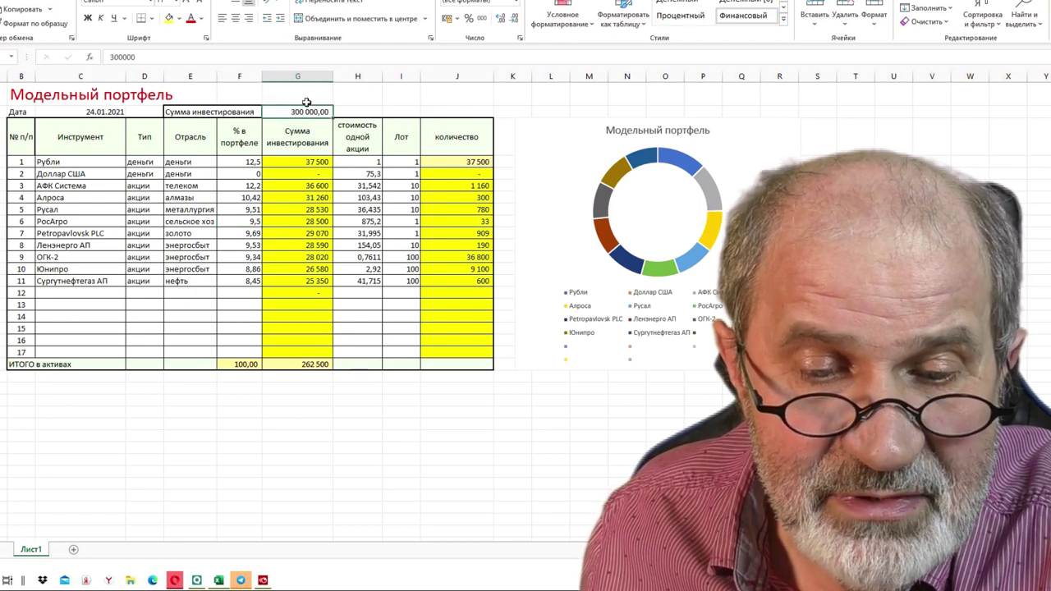
click(296, 161)
click(298, 187)
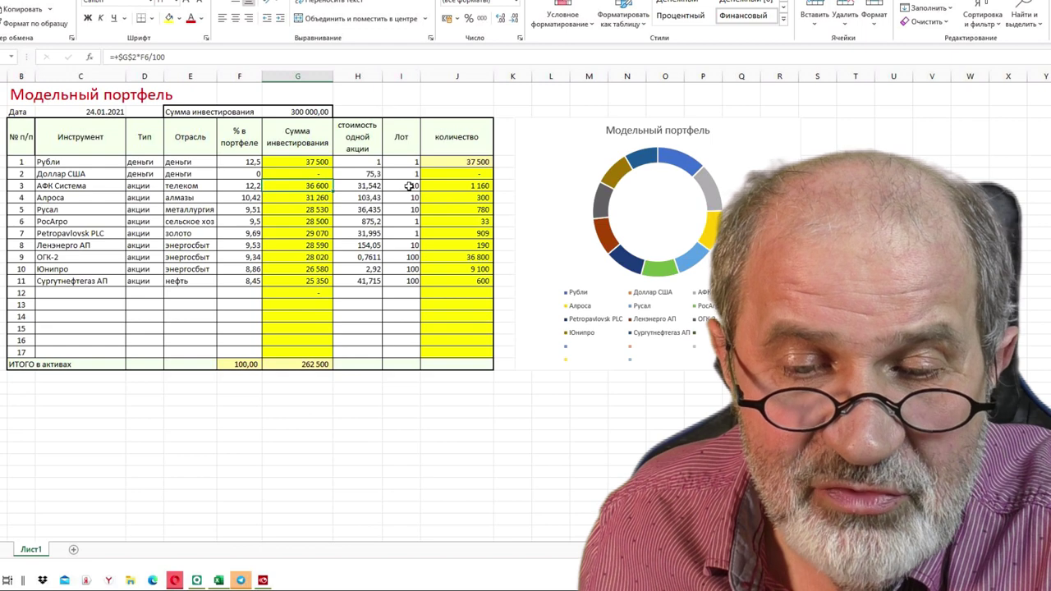
click(457, 186)
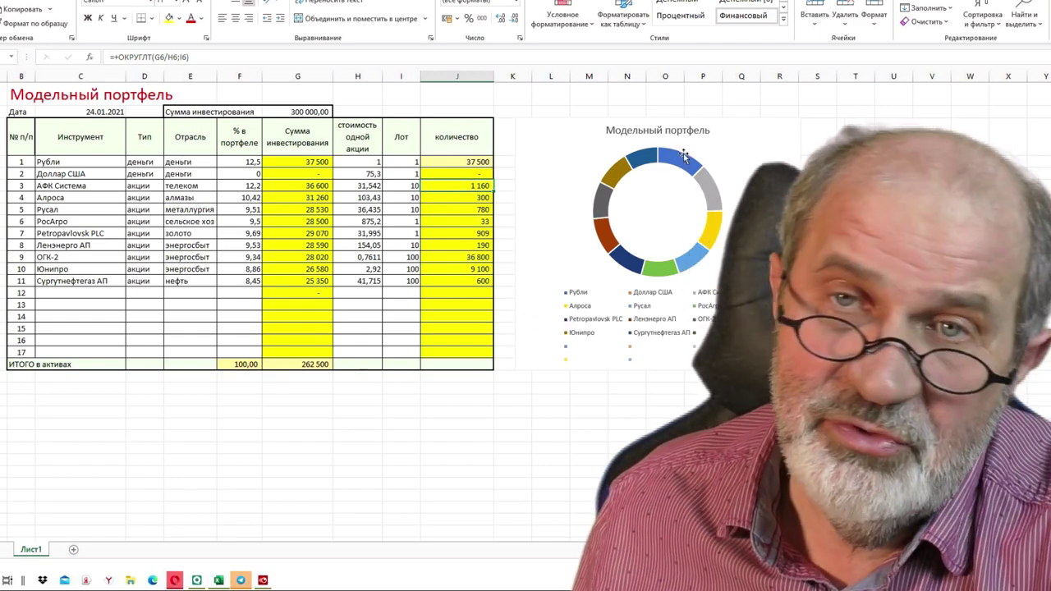
mouse_move(623, 179)
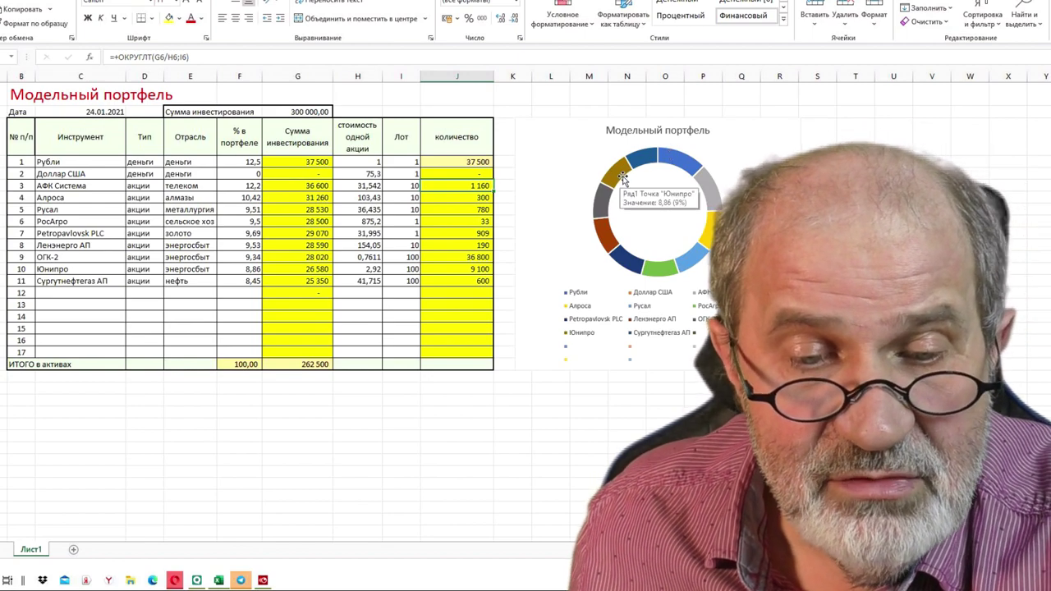
Set the total investment sum of the model portfolio to 145 000
click(310, 112)
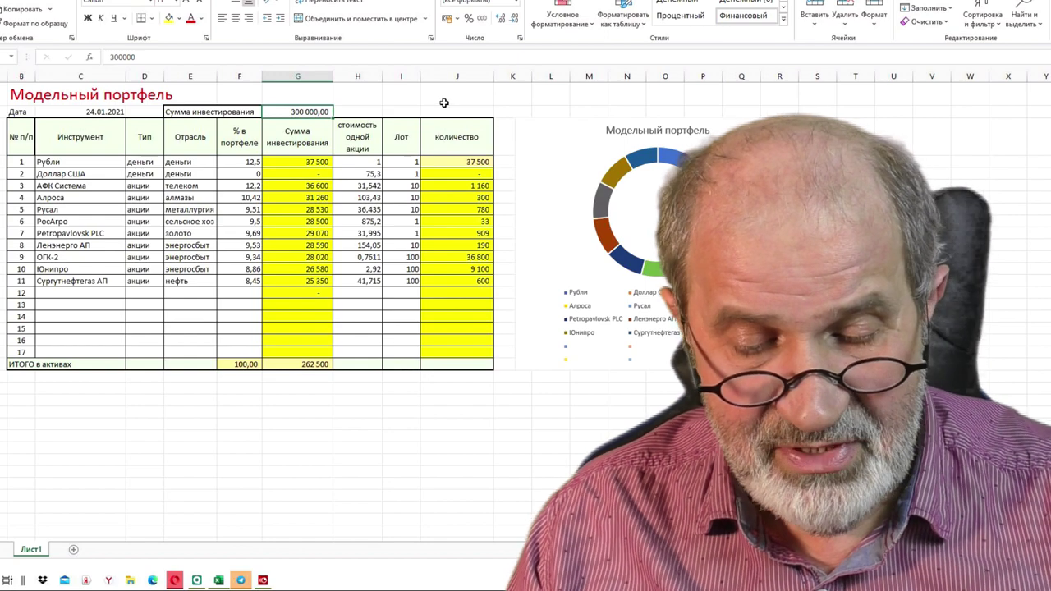
text(145)
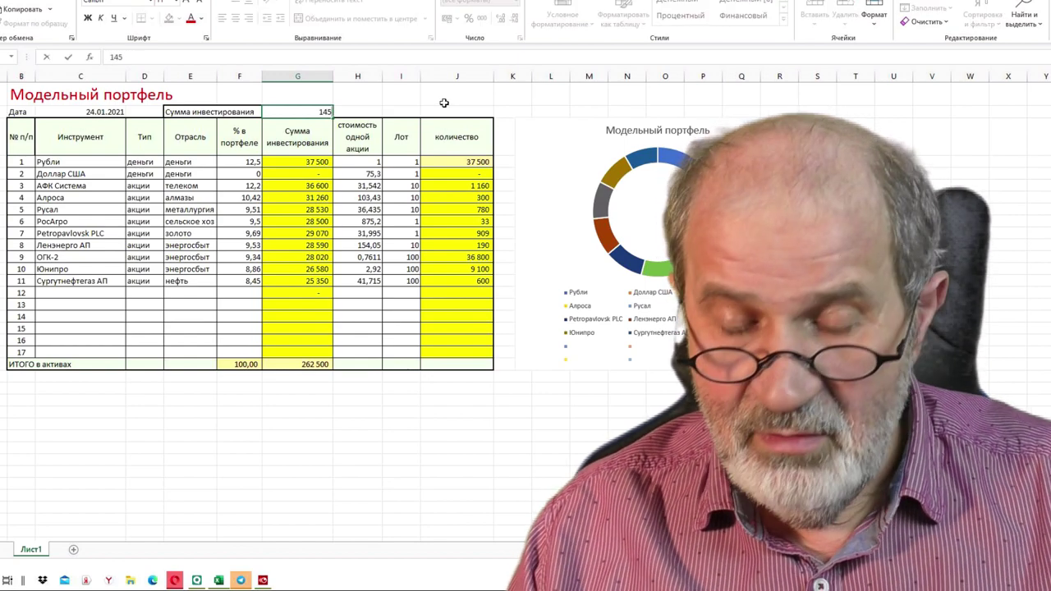
text(000)
key(Return)
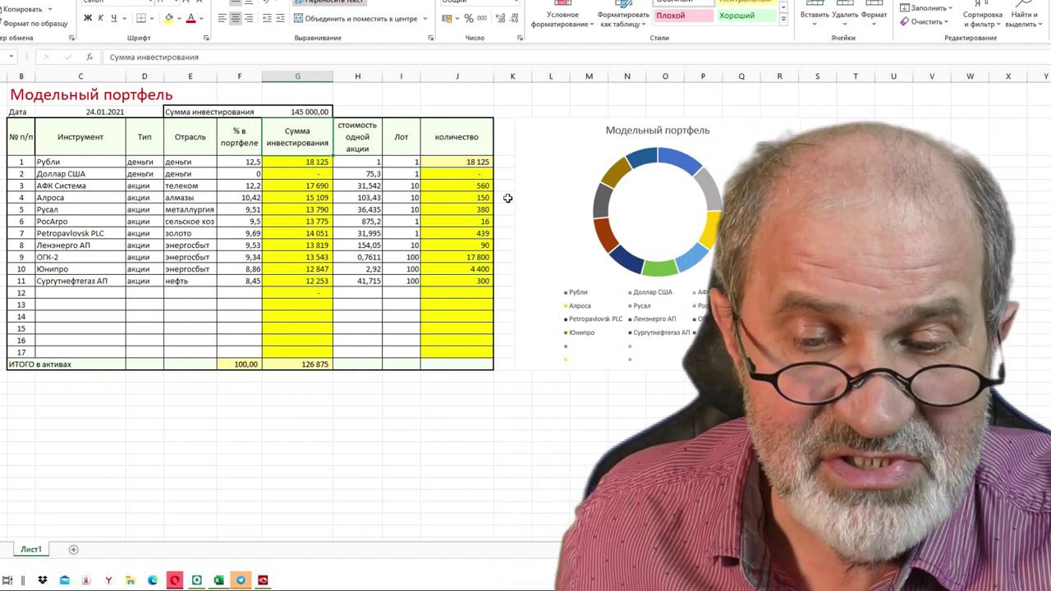
Check the recalculated share quantities for АФК Система, Алроса and Русал
click(460, 186)
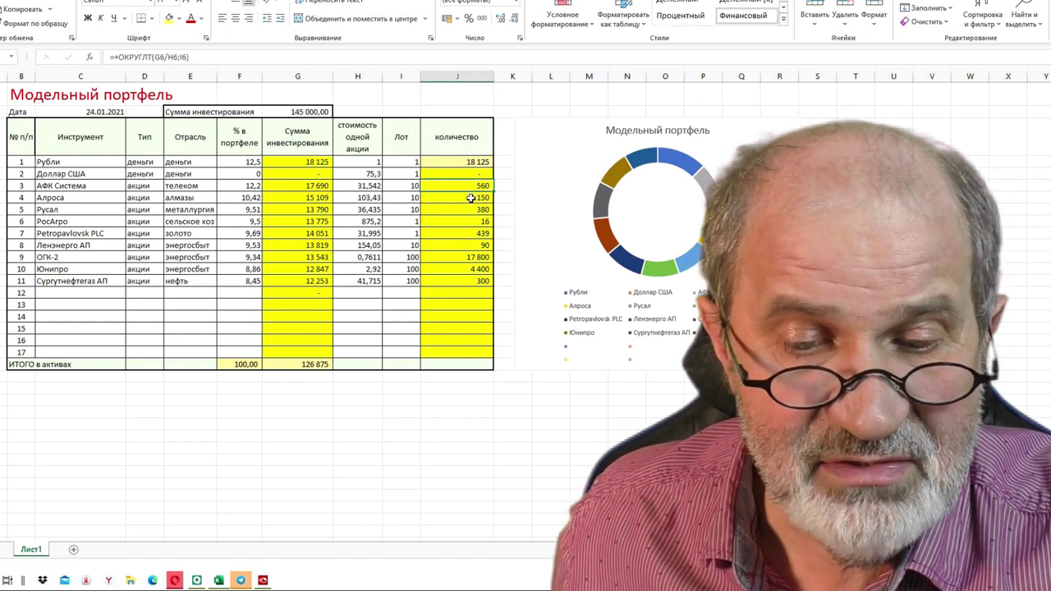
click(470, 198)
click(468, 210)
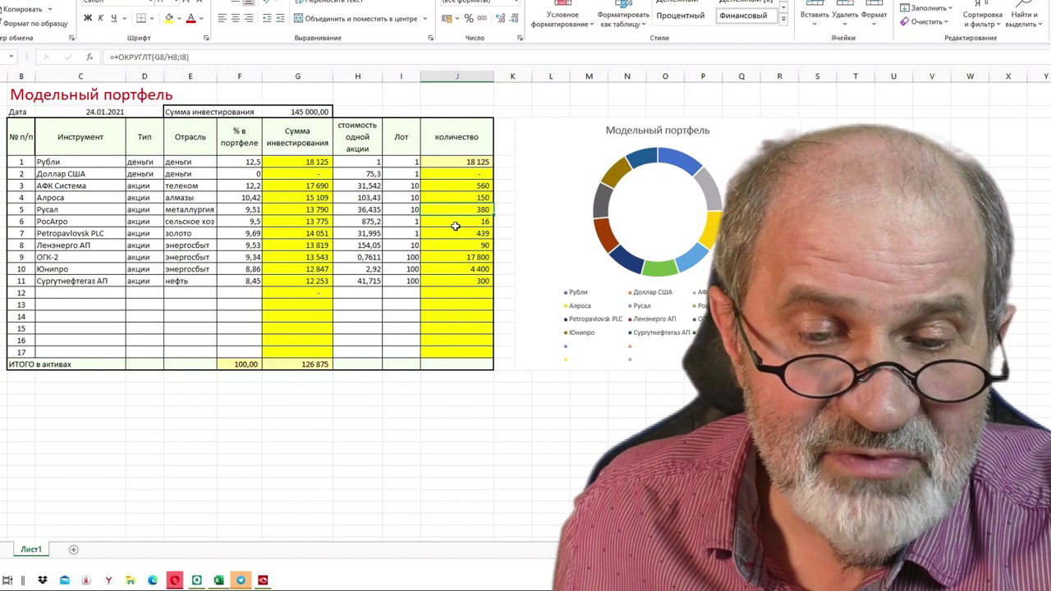
Set the total investment sum of the model portfolio to 800 000
click(319, 114)
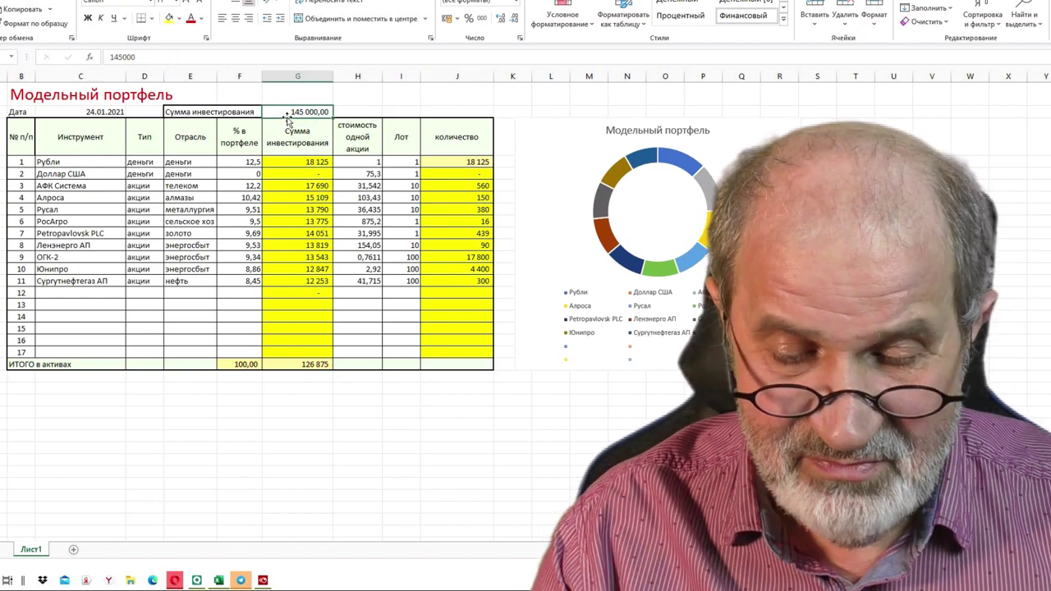
text(8)
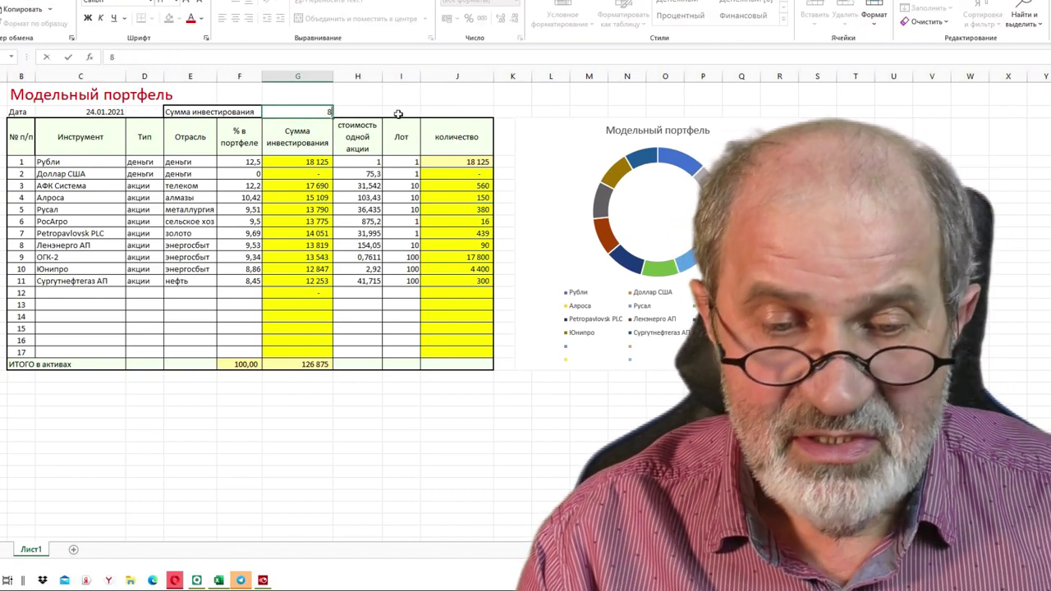
text(00 000)
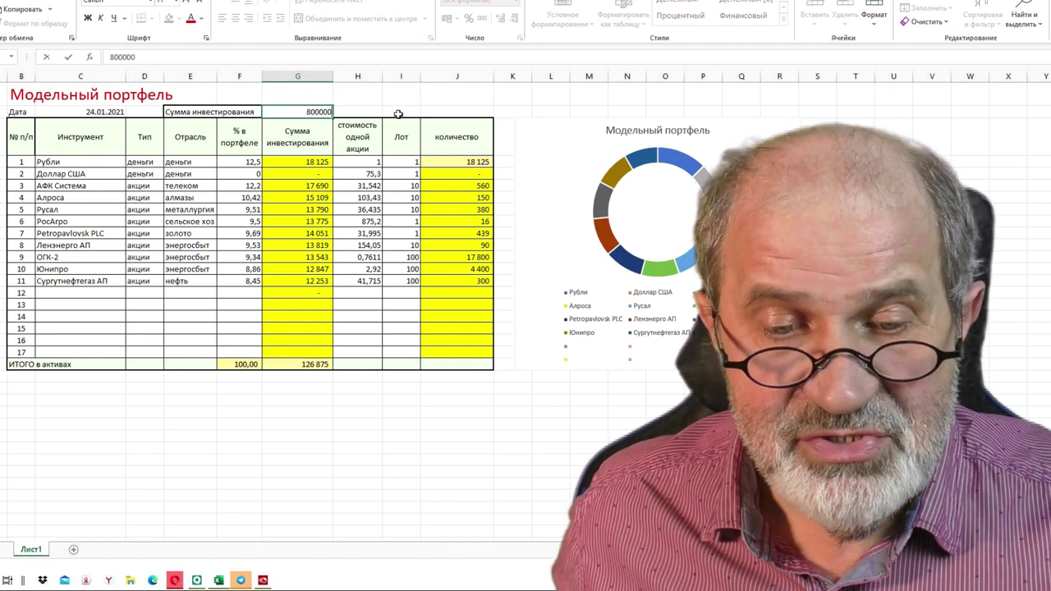
key(Return)
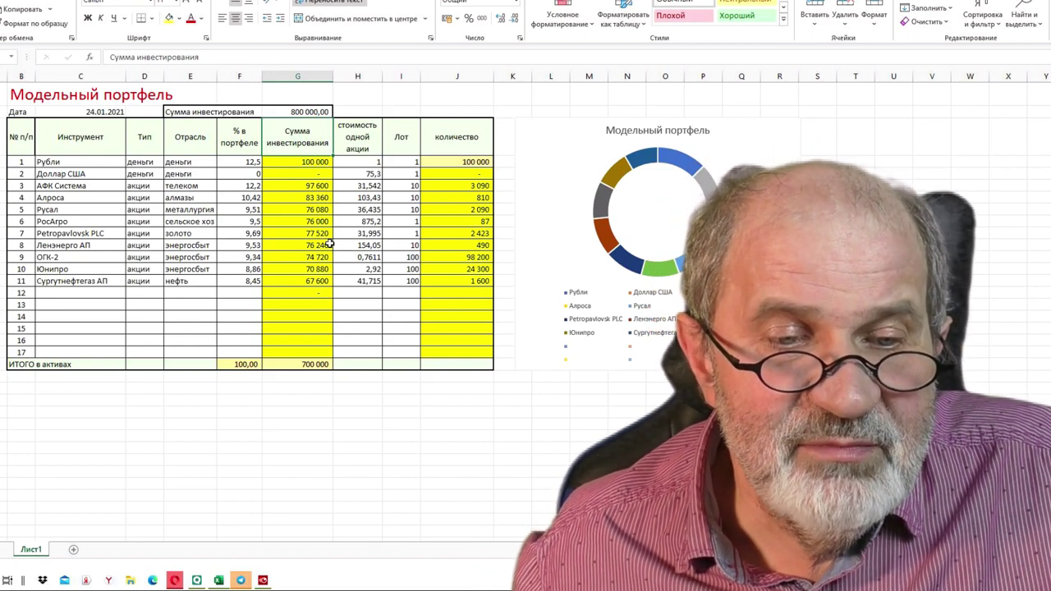
Review the options, currency-market and СПб account positions in the trading terminal, and return to the Excel workbook
click(42, 92)
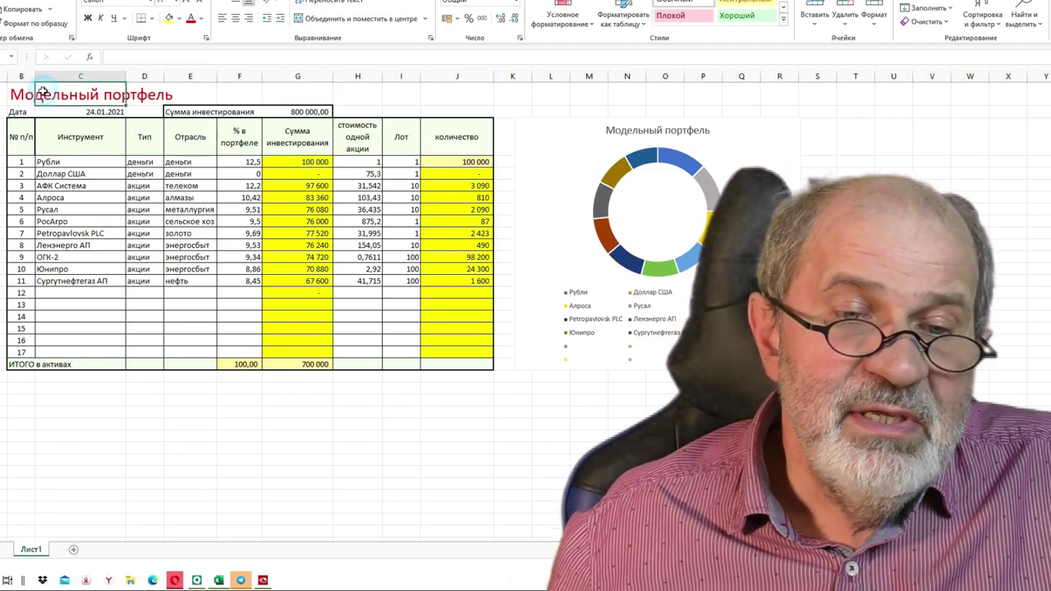
click(22, 93)
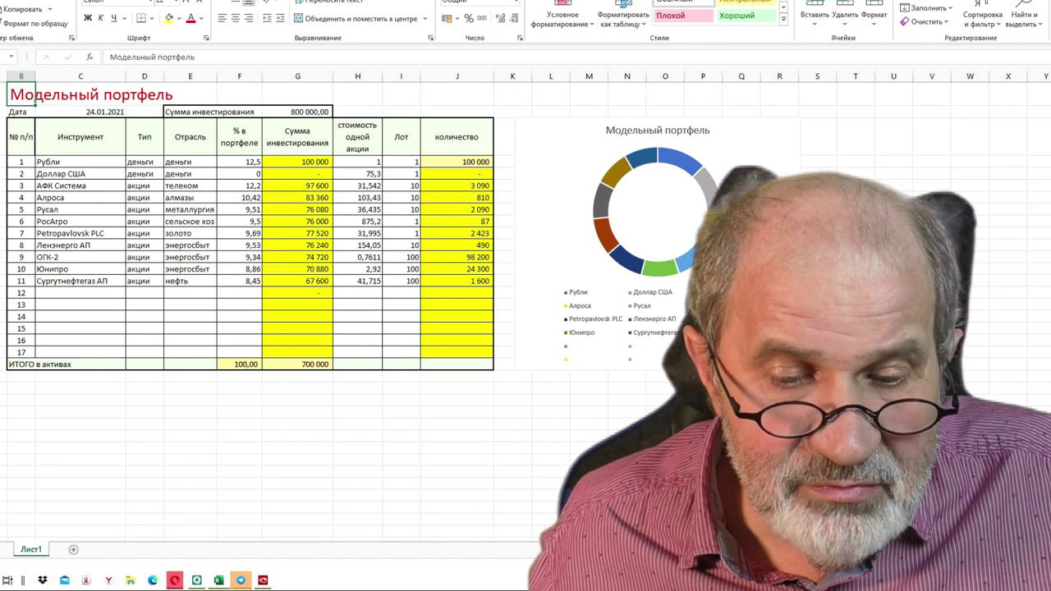
click(196, 580)
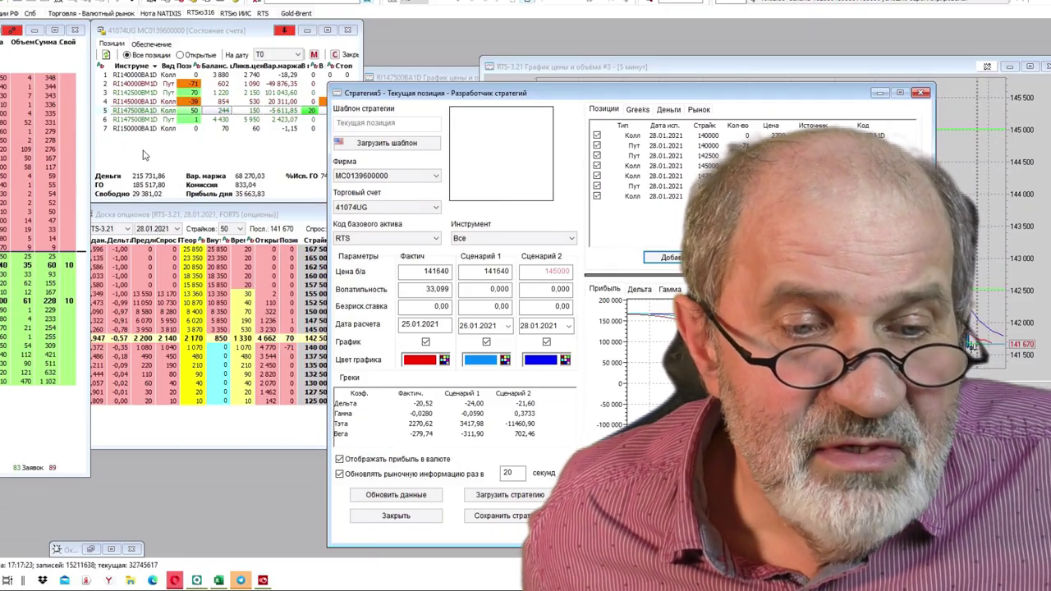
click(90, 13)
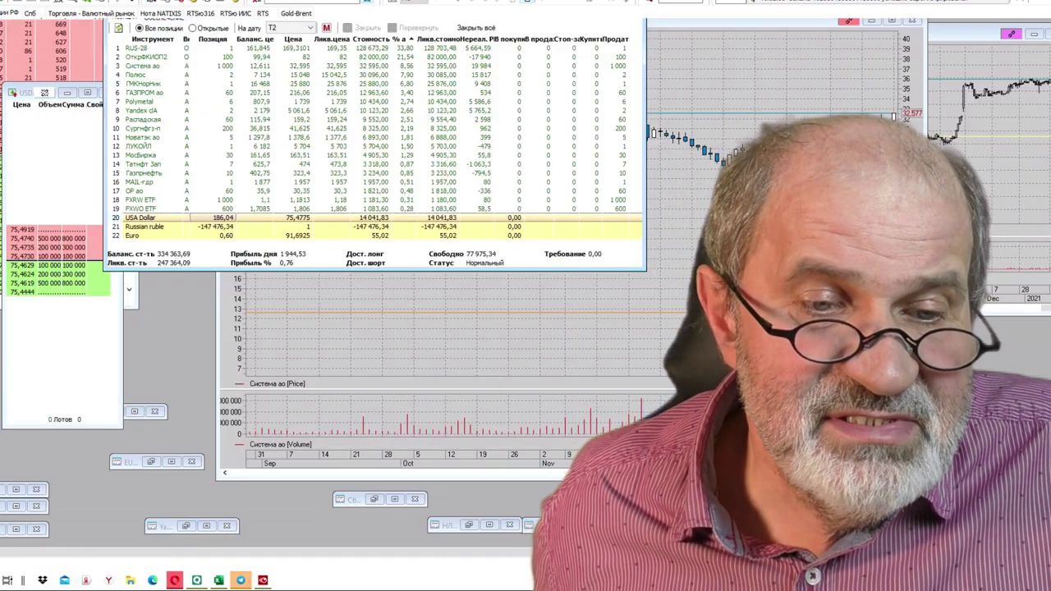
click(31, 14)
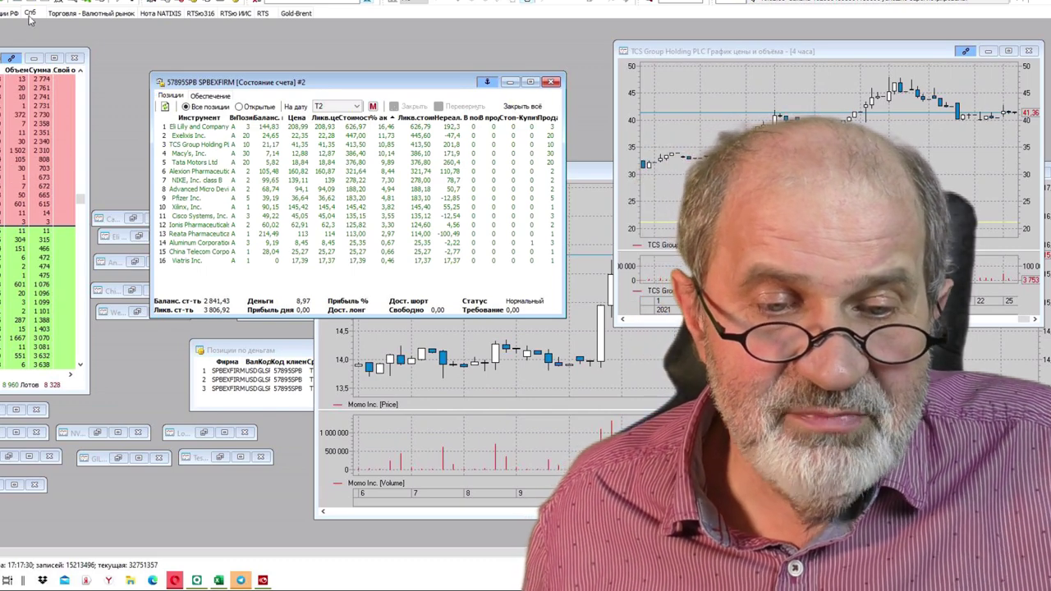
click(90, 13)
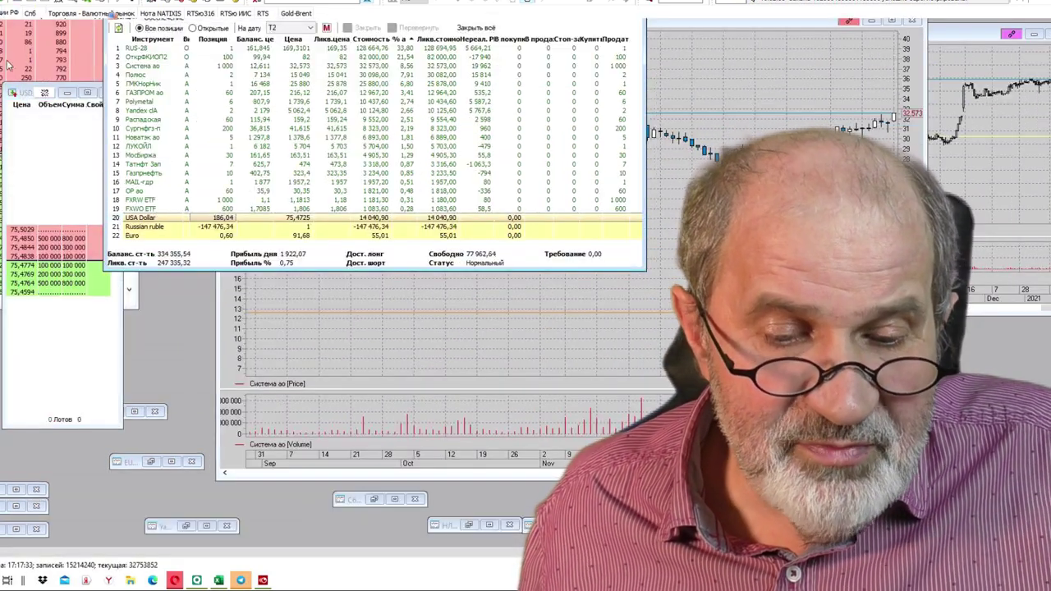
click(218, 580)
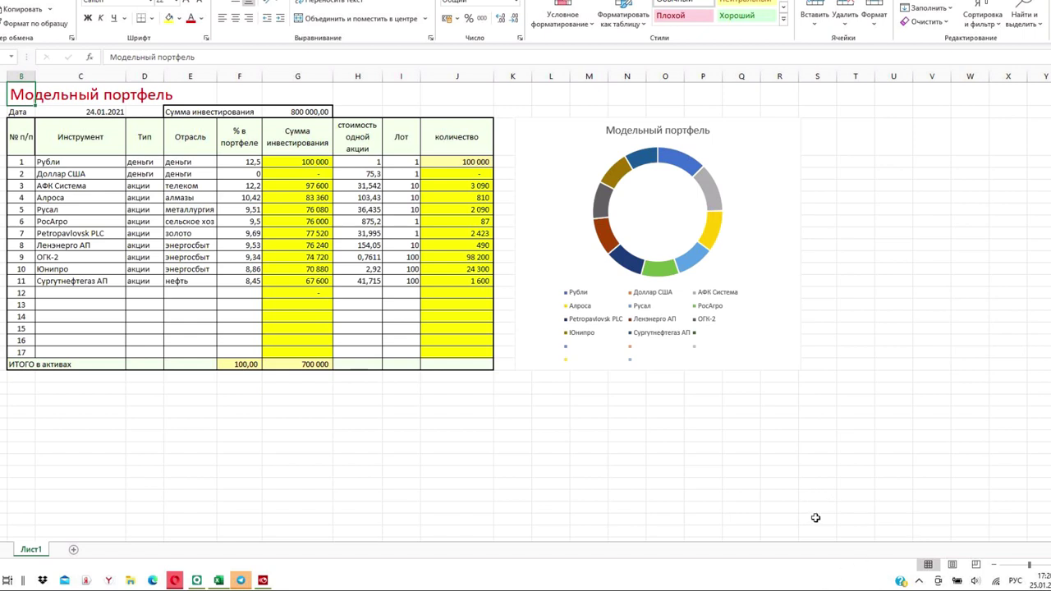
click(262, 580)
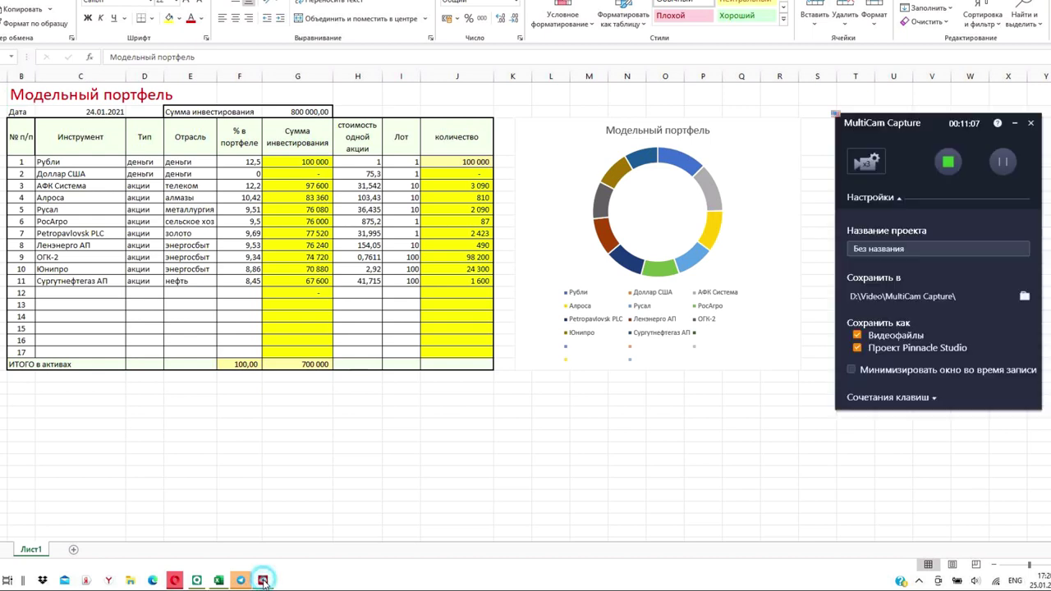